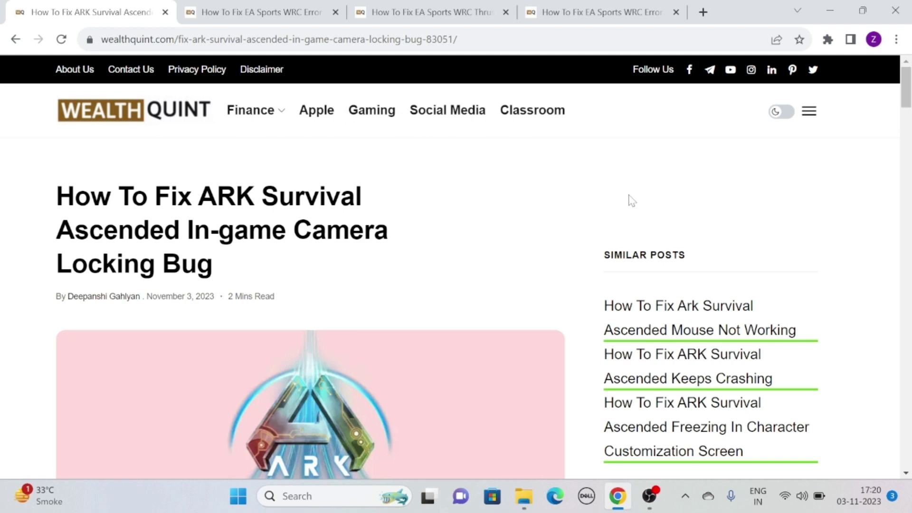
scroll(631, 200, "down", 4)
scroll(631, 200, "down", 3)
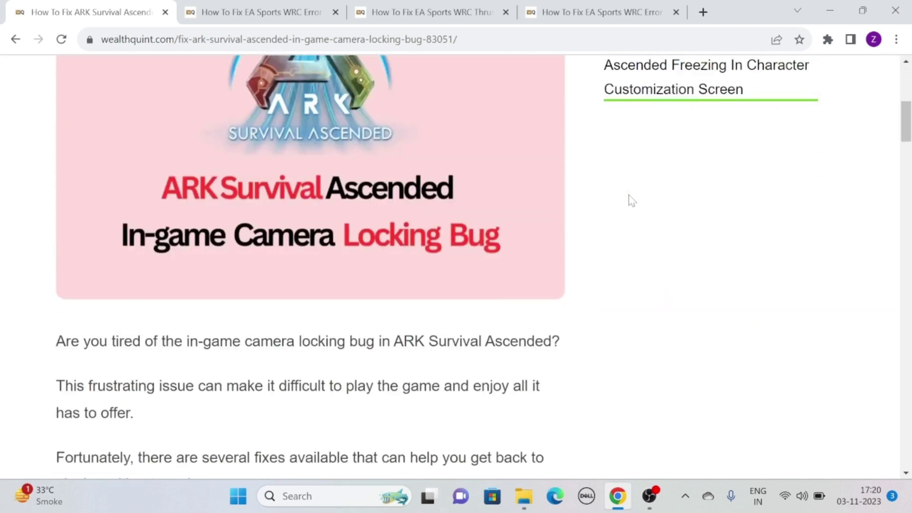
scroll(630, 200, "down", 2)
scroll(631, 200, "down", 2)
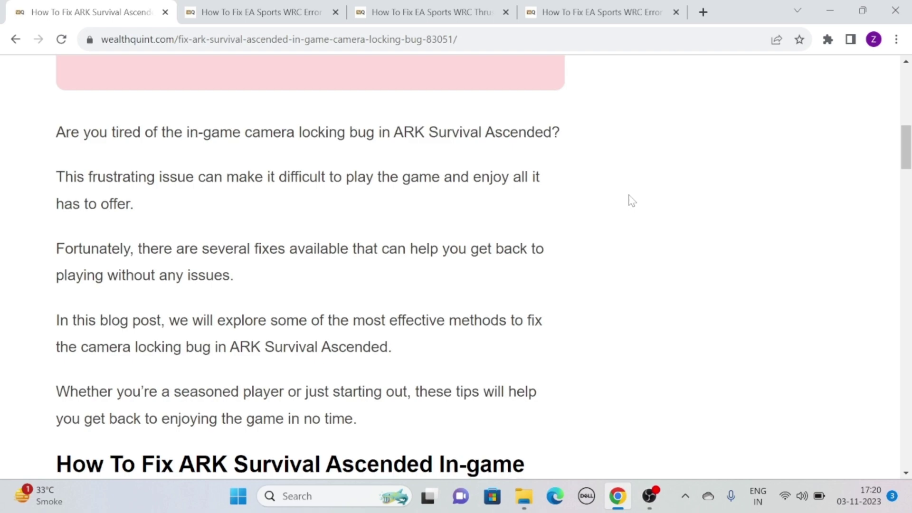
scroll(632, 202, "down", 4)
scroll(632, 201, "down", 3)
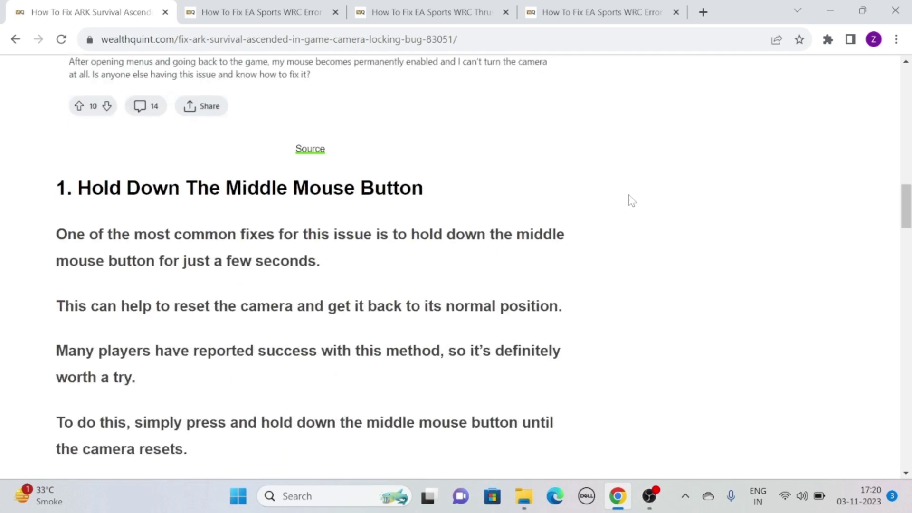
scroll(631, 201, "up", 1)
scroll(631, 201, "up", 3)
scroll(631, 201, "up", 1)
scroll(631, 201, "down", 3)
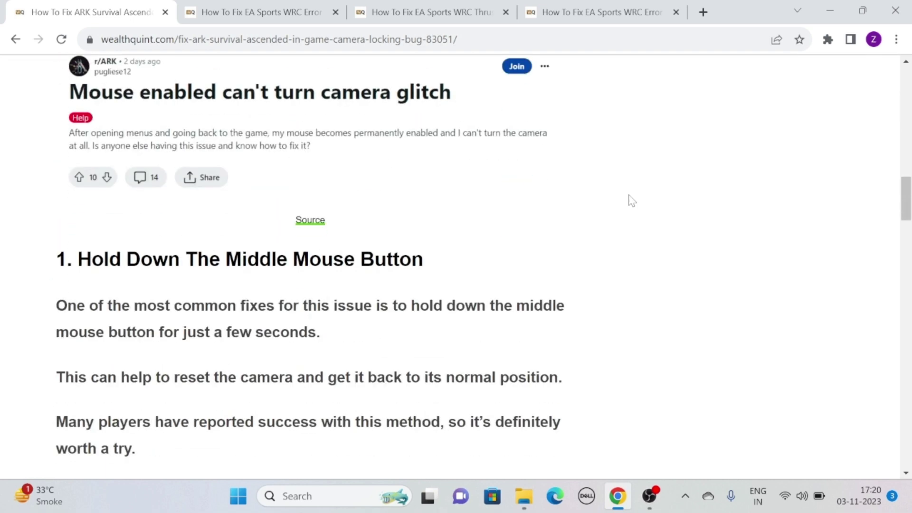
scroll(631, 201, "down", 2)
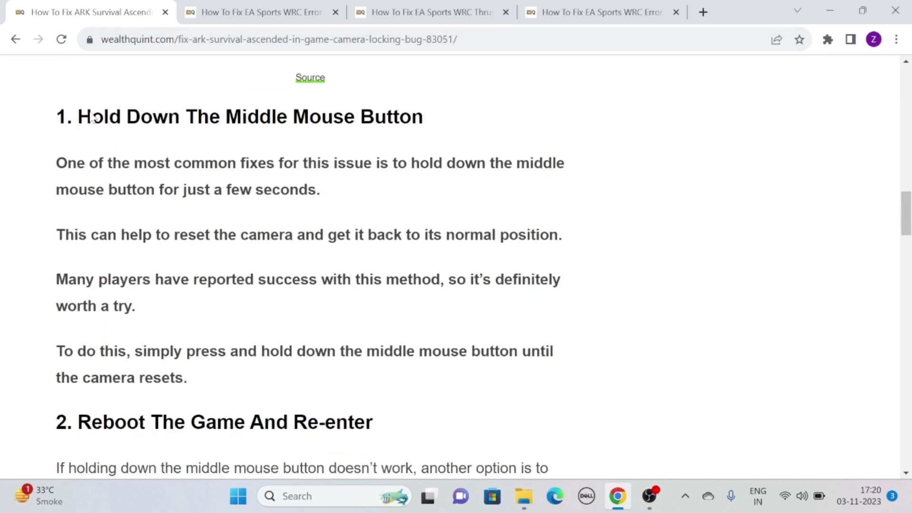
Highlight the 'Hold Down The Middle Mouse Button' heading, then clear the selection
left_click_drag(79, 116, 440, 127)
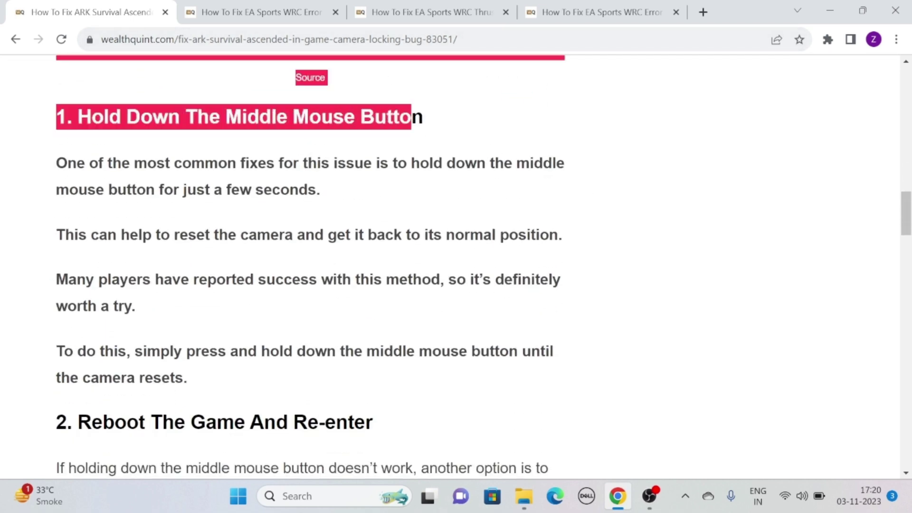
left_click(581, 110)
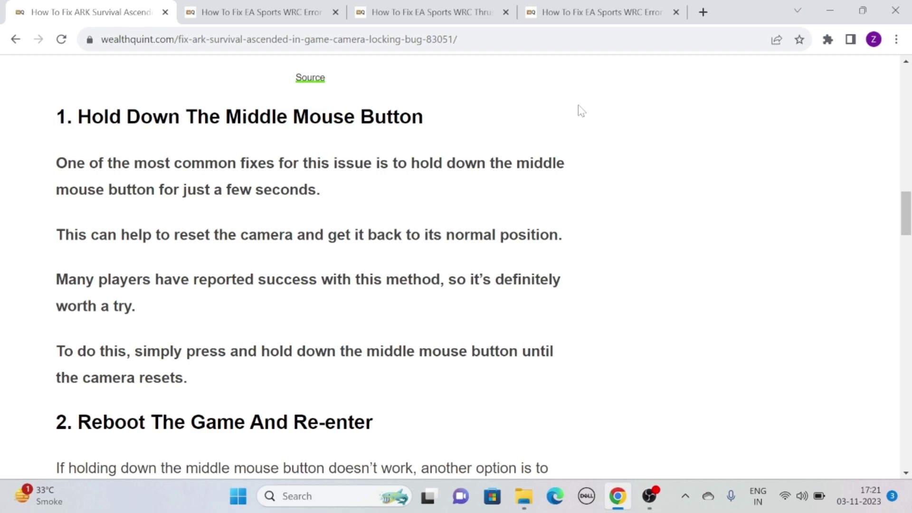
scroll(581, 110, "down", 2)
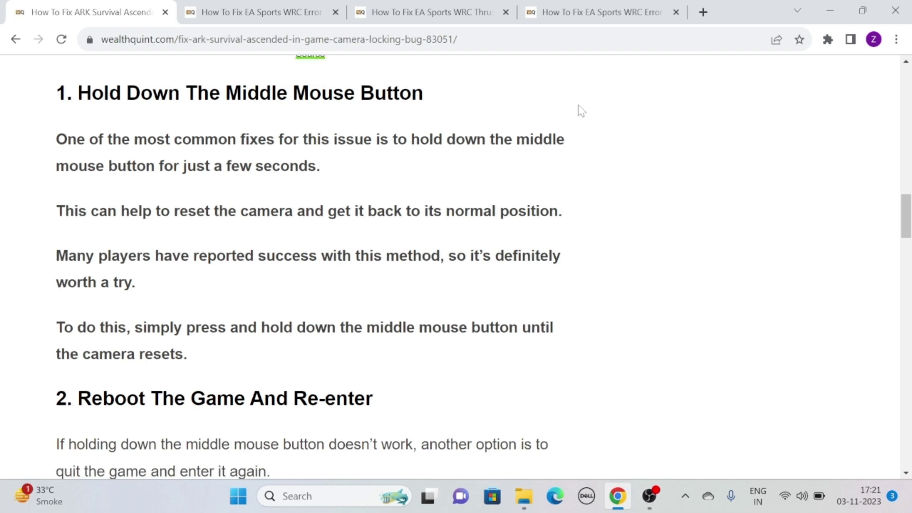
scroll(580, 111, "down", 2)
scroll(580, 111, "down", 2)
scroll(580, 111, "up", 1)
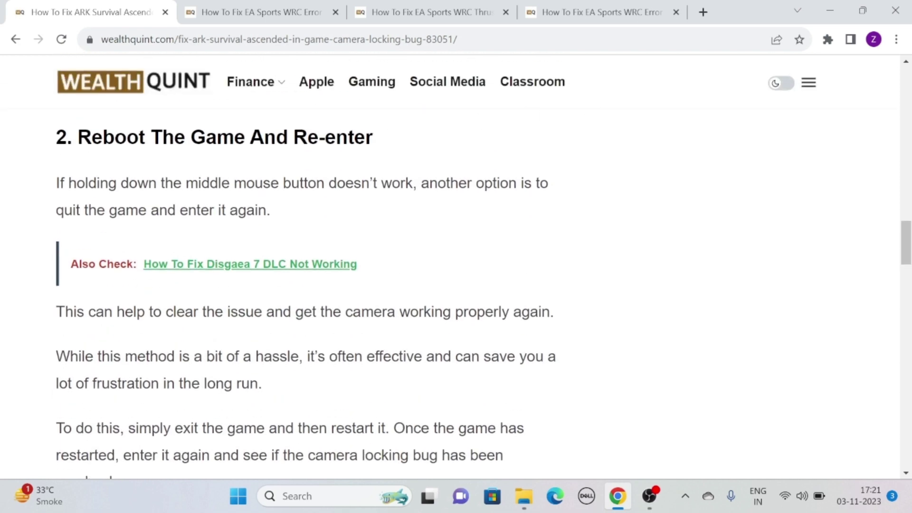
Highlight the 'Reboot The Game And Re-enter' heading, then clear the selection
left_click_drag(77, 137, 390, 142)
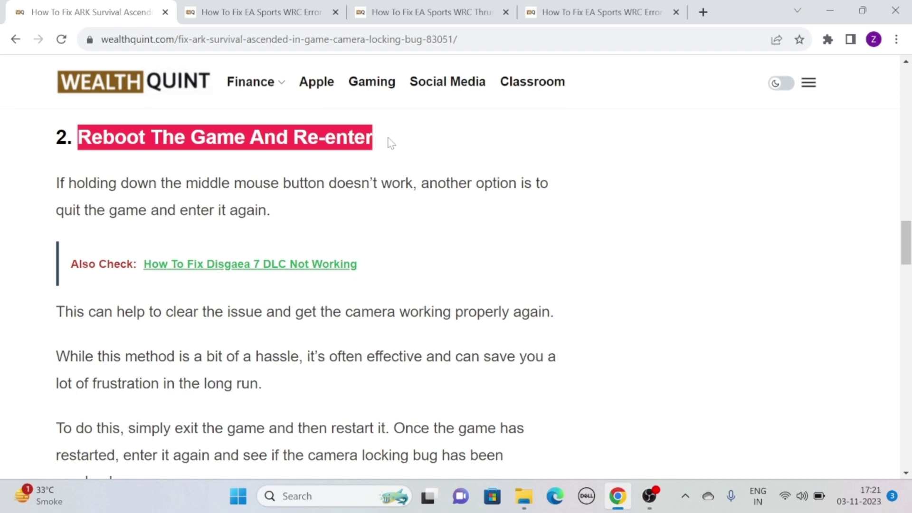
left_click(594, 140)
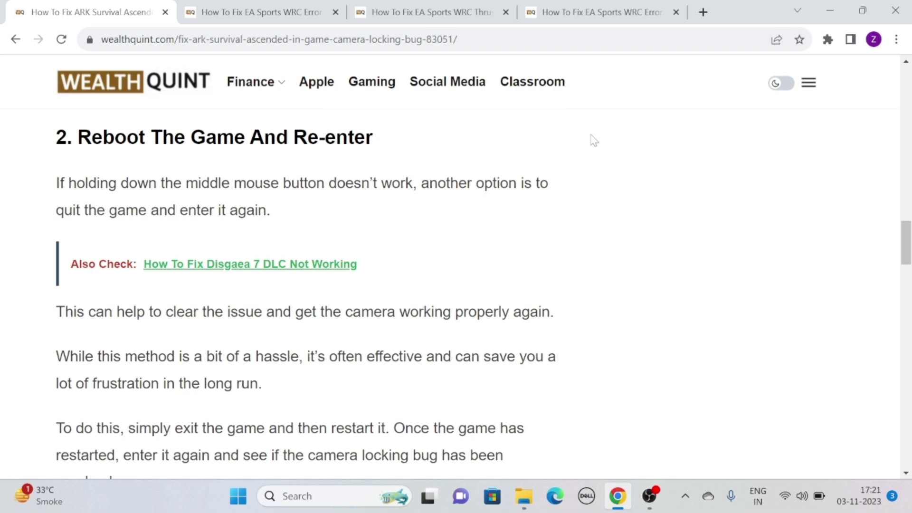
scroll(594, 141, "down", 2)
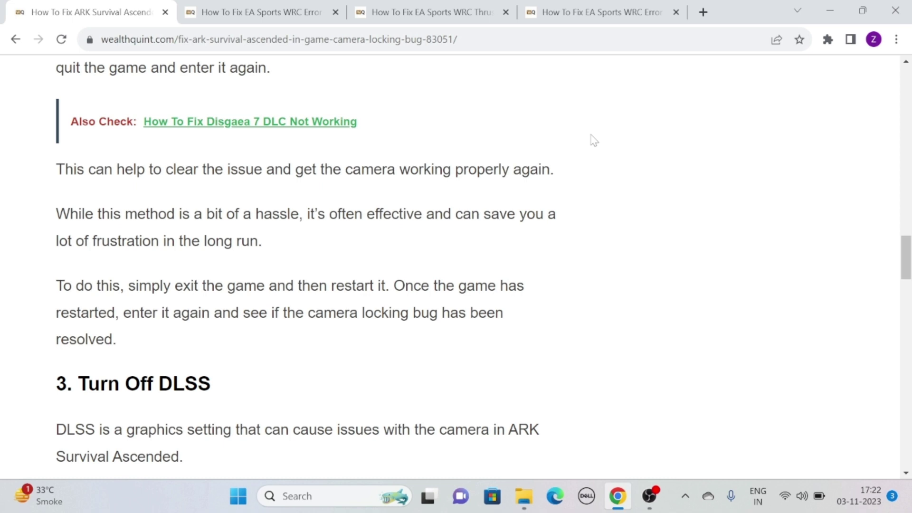
scroll(593, 141, "down", 3)
scroll(594, 140, "down", 2)
scroll(594, 140, "up", 1)
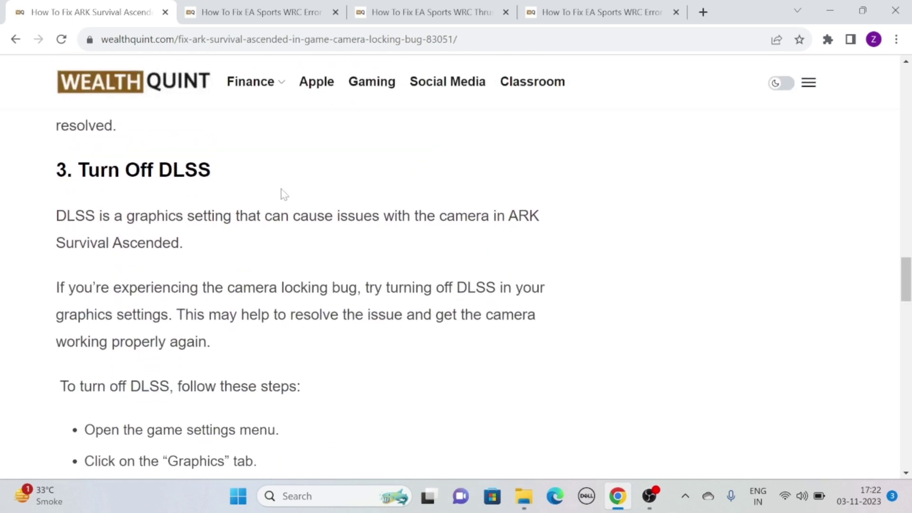
Select the 'Turn Off DLSS' heading, then clear the selection
triple_click(90, 171)
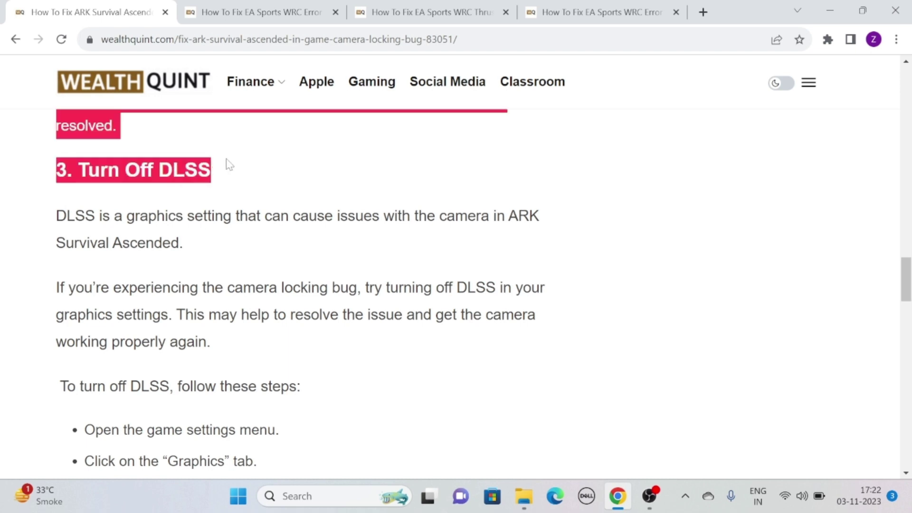
left_click(456, 177)
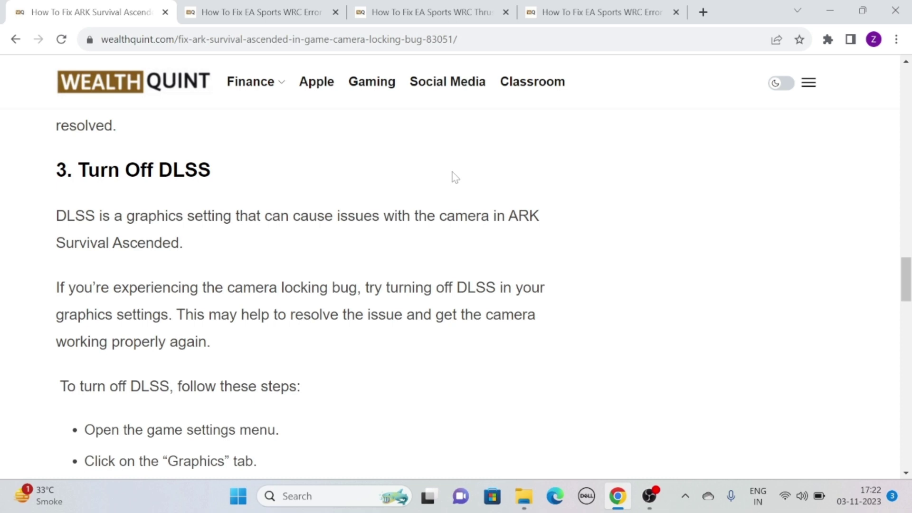
scroll(455, 178, "down", 3)
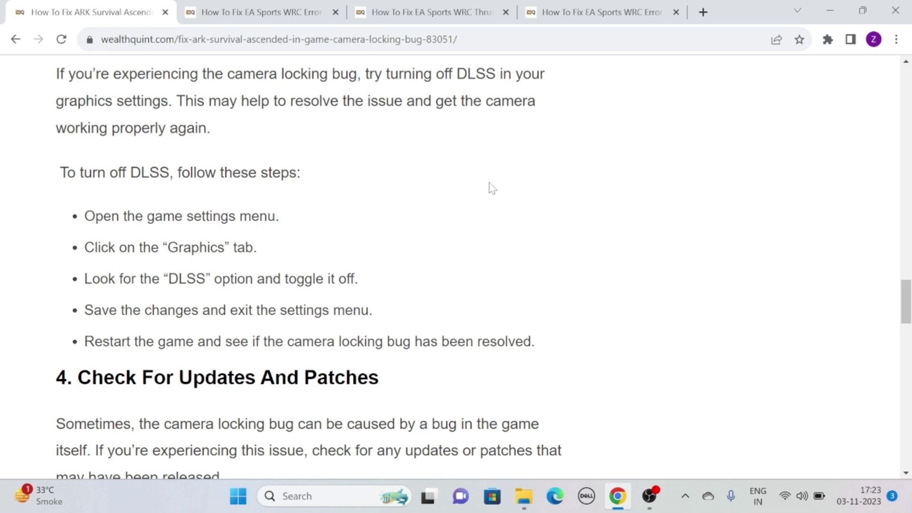
scroll(491, 189, "down", 3)
Highlight the DLSS steps and 'Check For Updates And Patches' heading, then clear the selection
left_click_drag(87, 165, 415, 179)
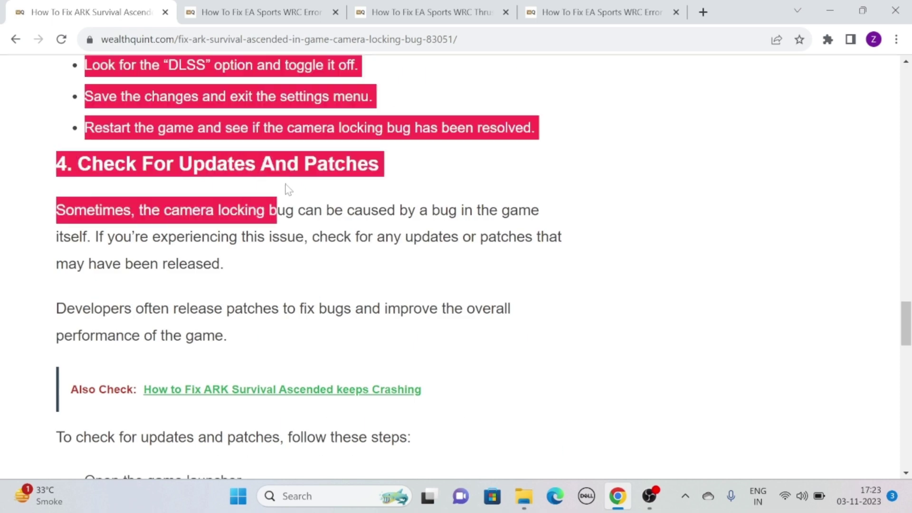
left_click(649, 197)
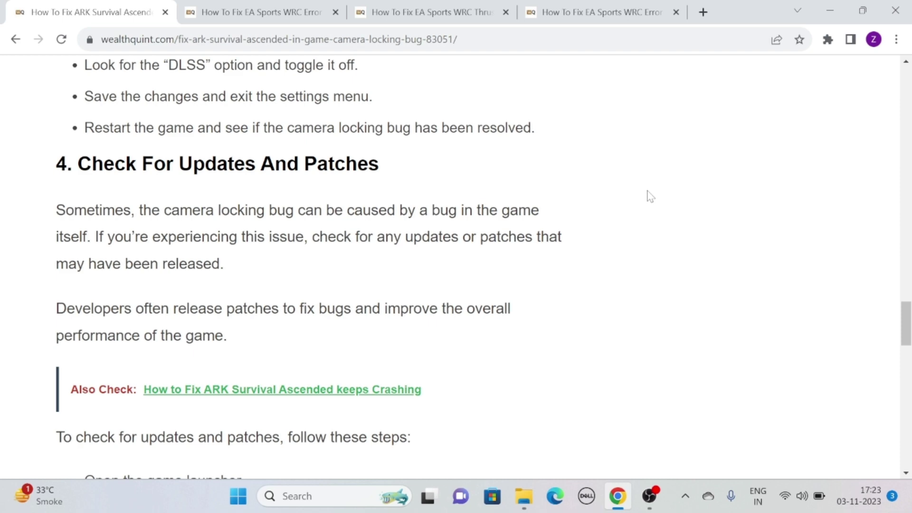
scroll(650, 196, "down", 3)
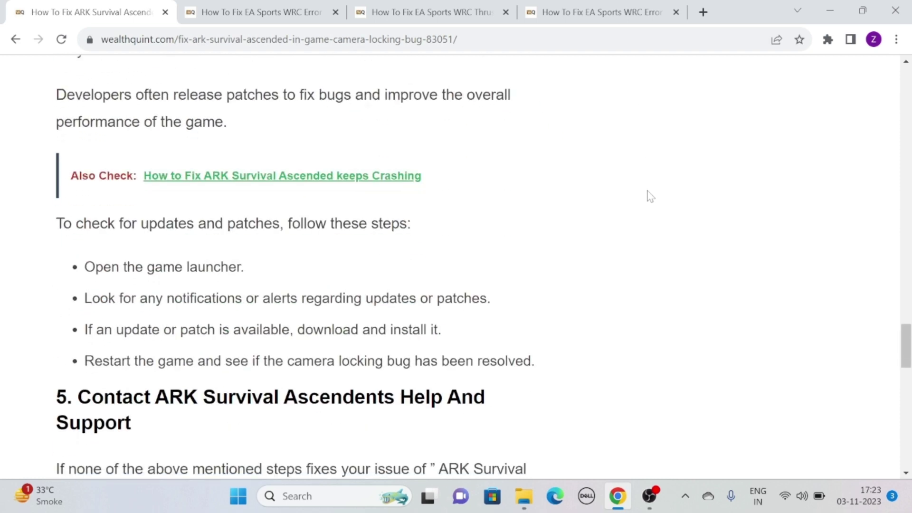
scroll(649, 195, "down", 1)
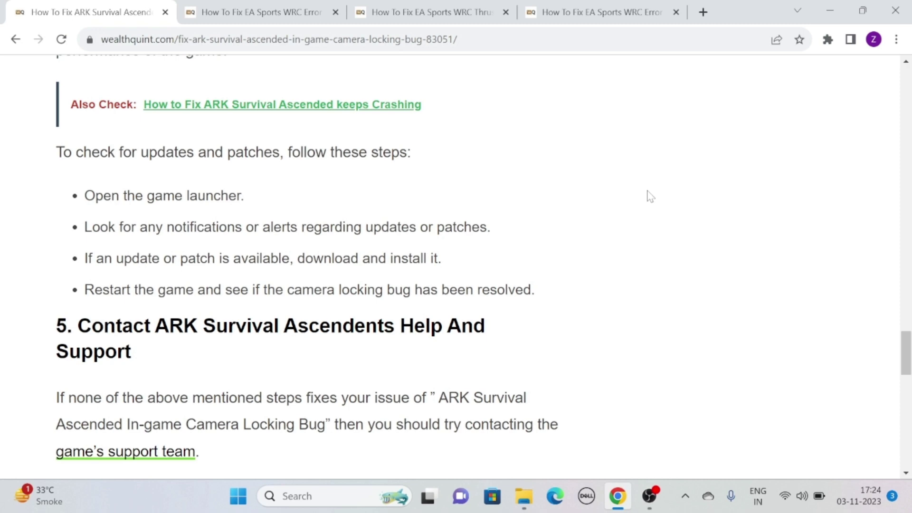
scroll(649, 196, "down", 3)
scroll(585, 200, "down", 2)
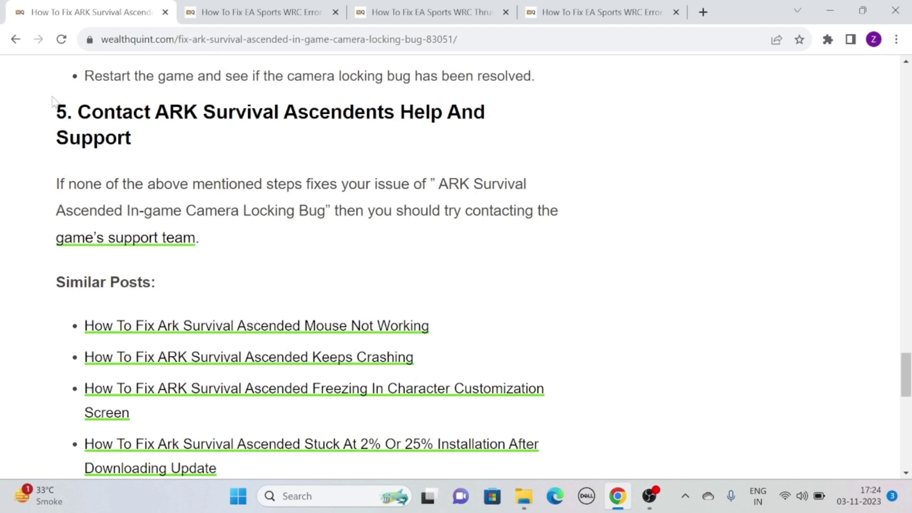
Highlight the 'Contact ARK Survival Ascended Help And Support' heading, then clear the selection
left_click_drag(54, 100, 160, 134)
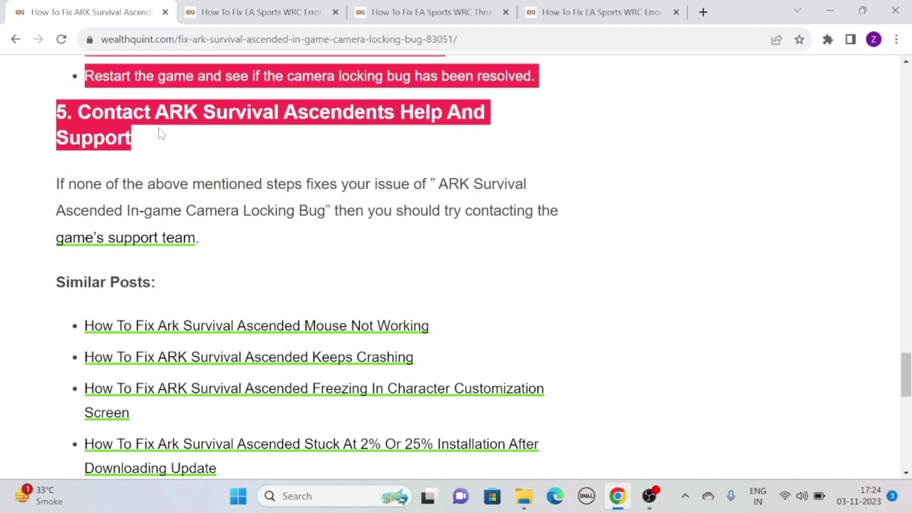
left_click(682, 124)
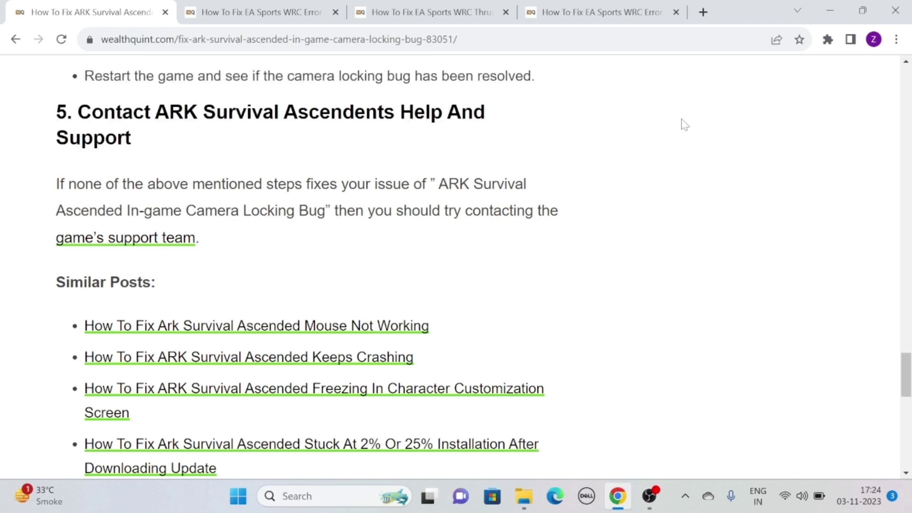